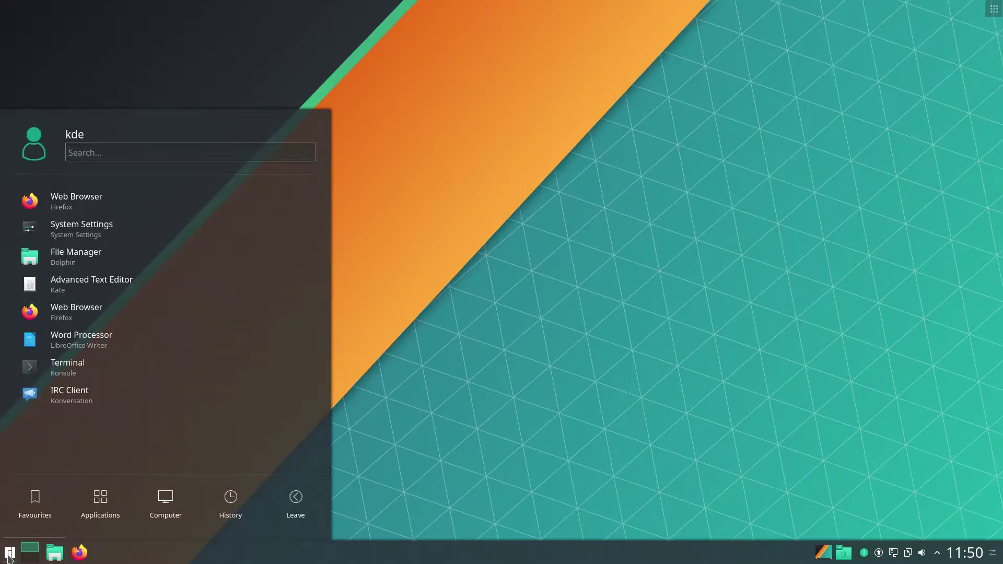
{"action": "type", "text": "add"}
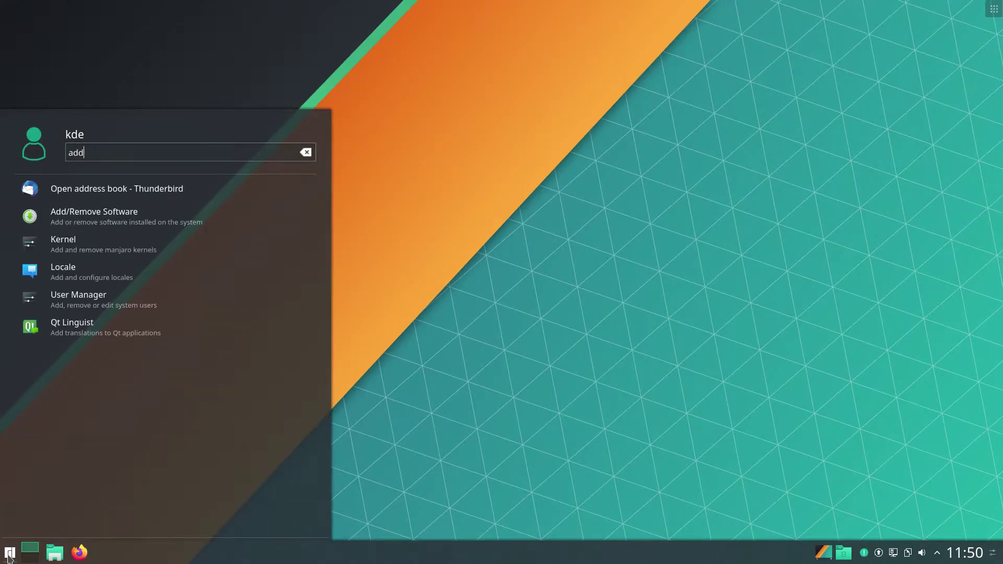
Launch Add/Remove Software from the launcher's 'add' search results.
{"action": "left_click", "coordinate": [135, 229]}
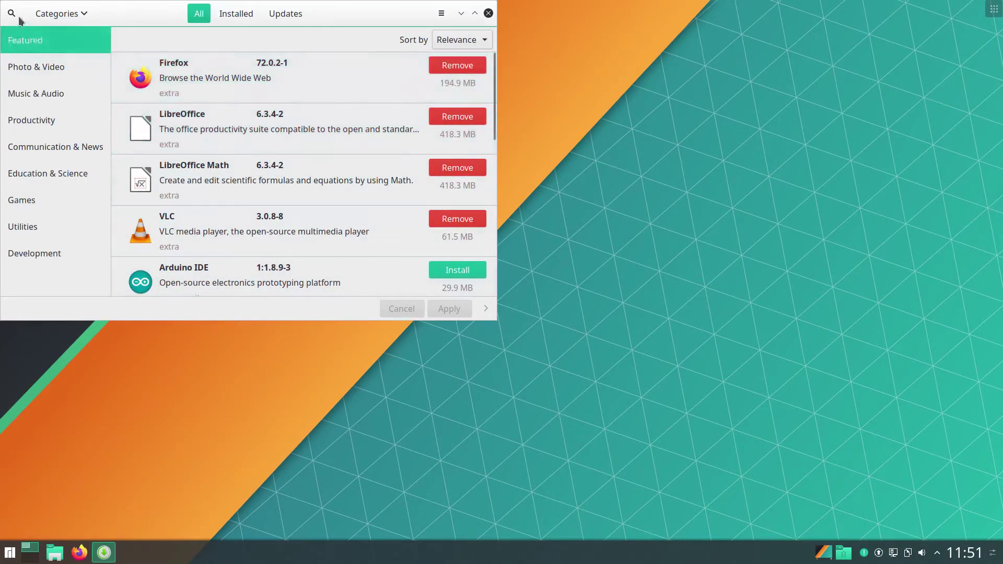
Search Pamac for 'kvantum', mark Kvantum Manager for install and open the kvantum-qt5 summary.
{"action": "left_click", "coordinate": [11, 13]}
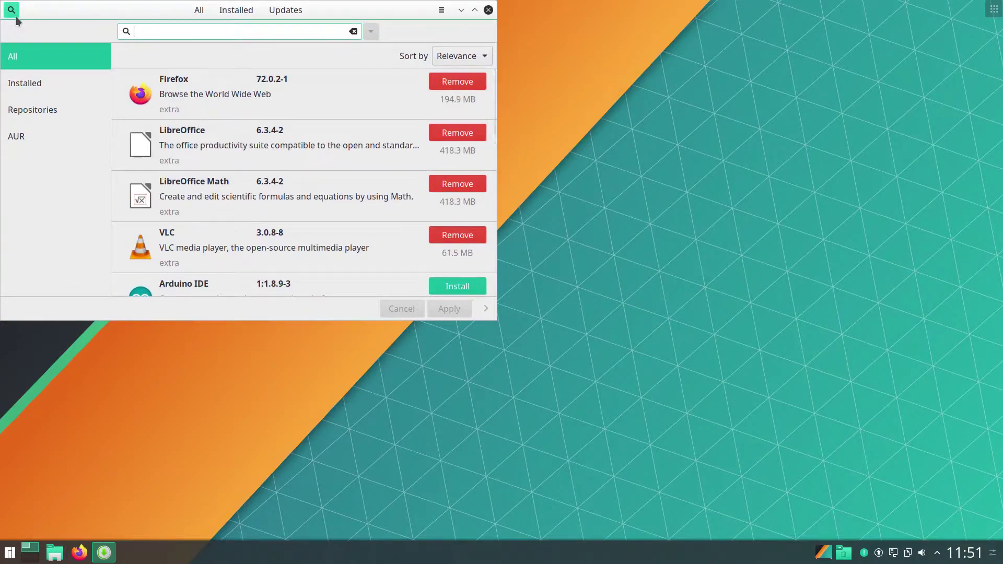
{"action": "type", "text": "kvantum"}
{"action": "key", "text": "Return"}
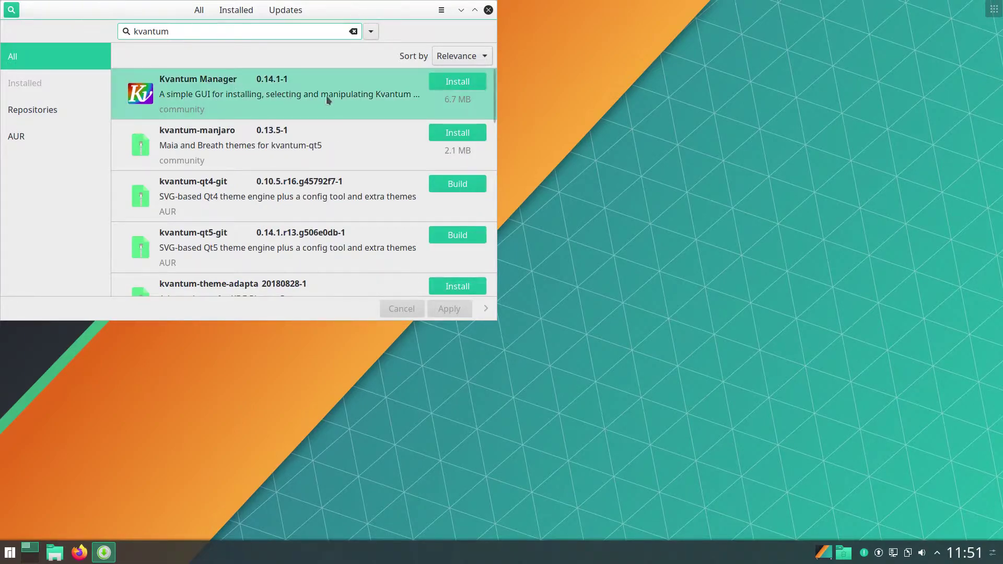
{"action": "left_click", "coordinate": [448, 85]}
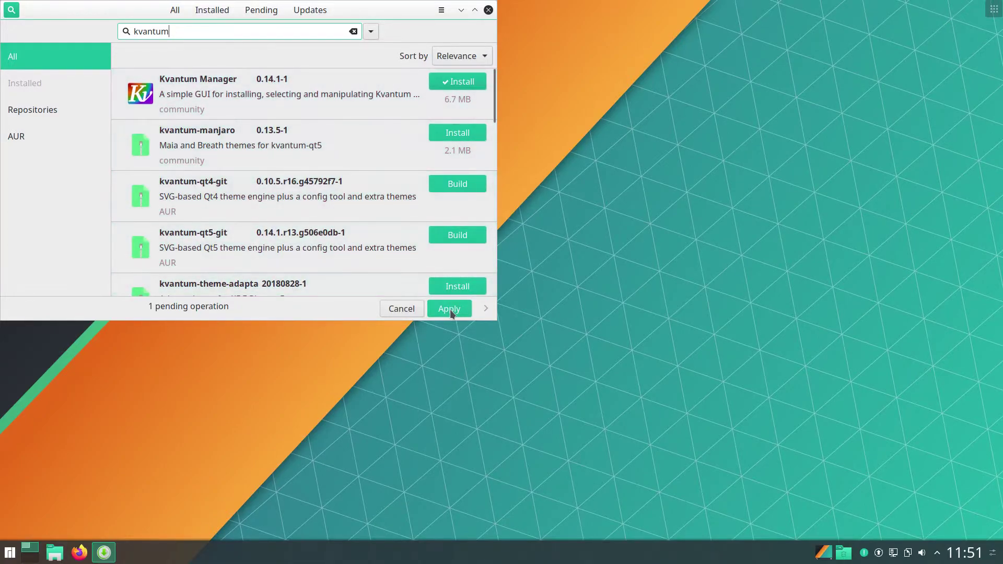
{"action": "left_click", "coordinate": [450, 309]}
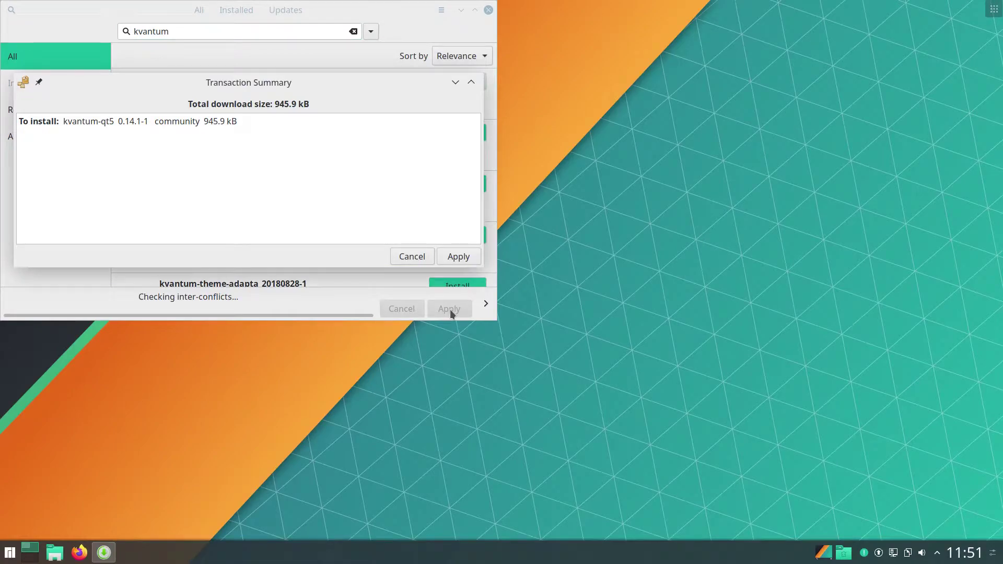
Confirm the kvantum-qt5 install, then queue the materia-kde package.
{"action": "left_click", "coordinate": [458, 256]}
{"action": "type", "text": "materia"}
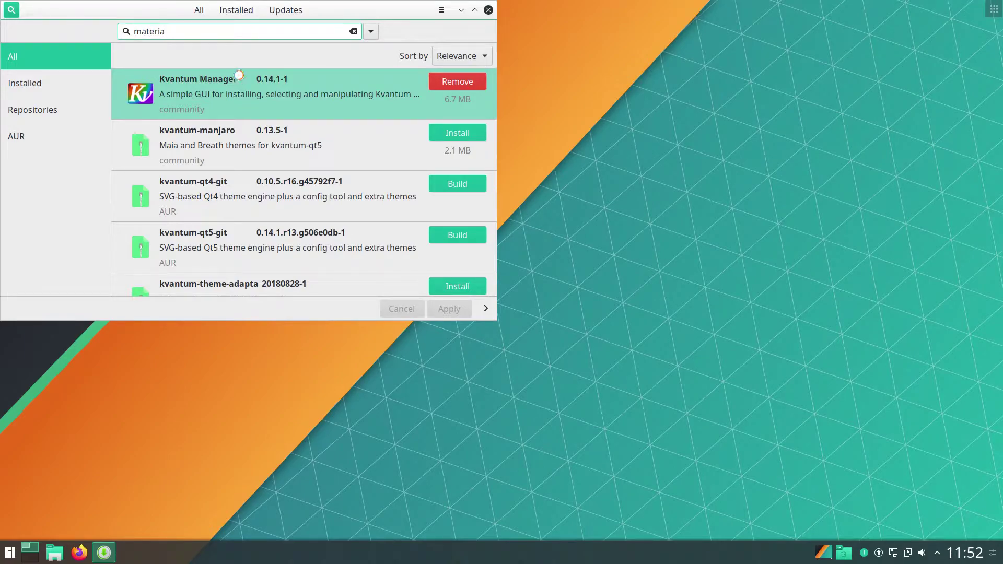
{"action": "type", "text": "-kde"}
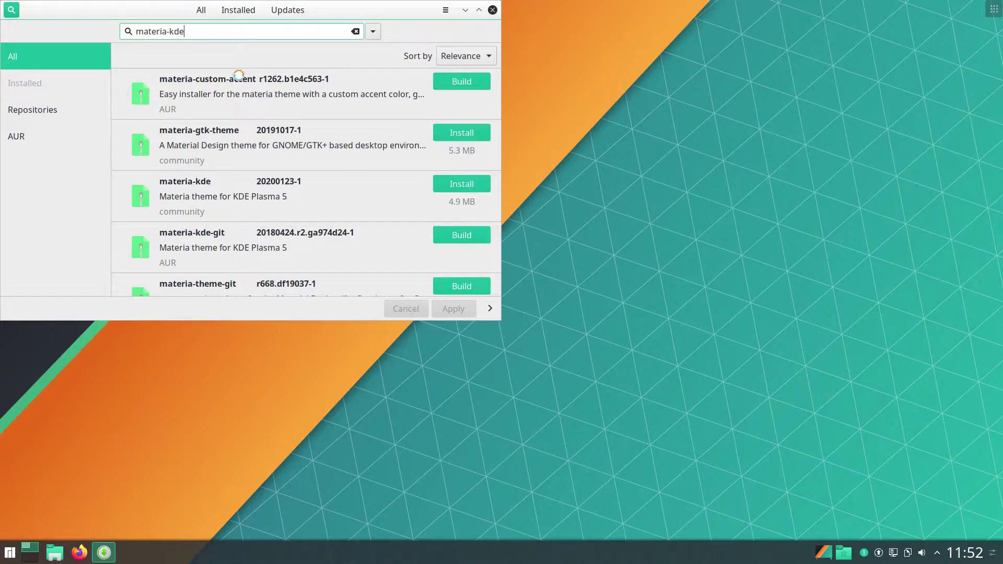
{"action": "left_click", "coordinate": [240, 79]}
{"action": "left_click", "coordinate": [239, 78]}
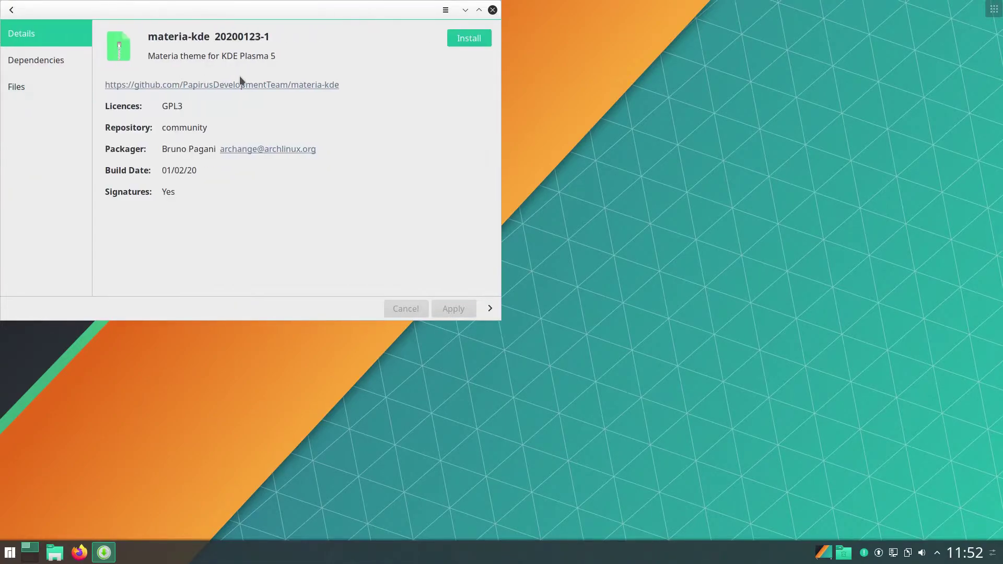
{"action": "left_click", "coordinate": [455, 38]}
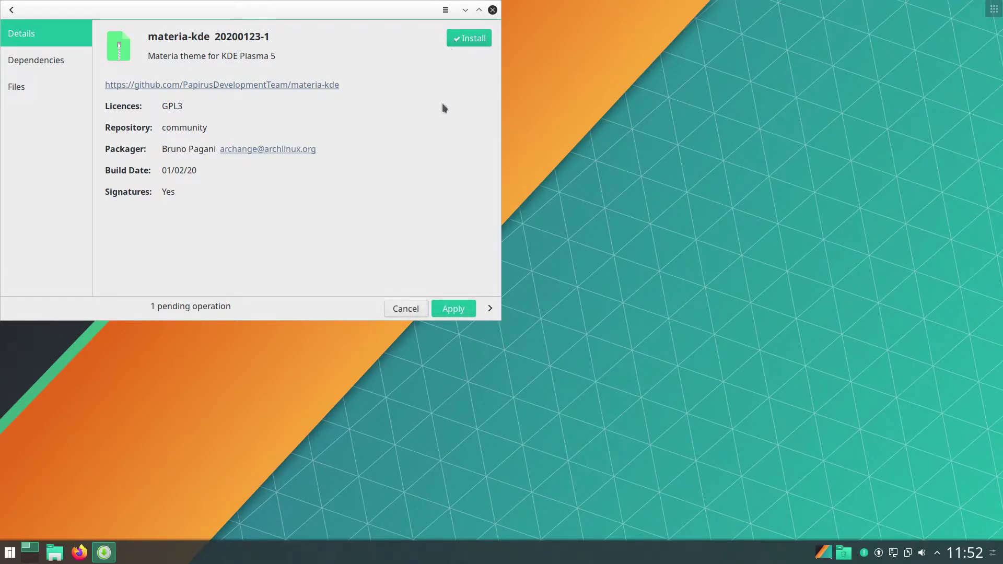
{"action": "left_click", "coordinate": [454, 308]}
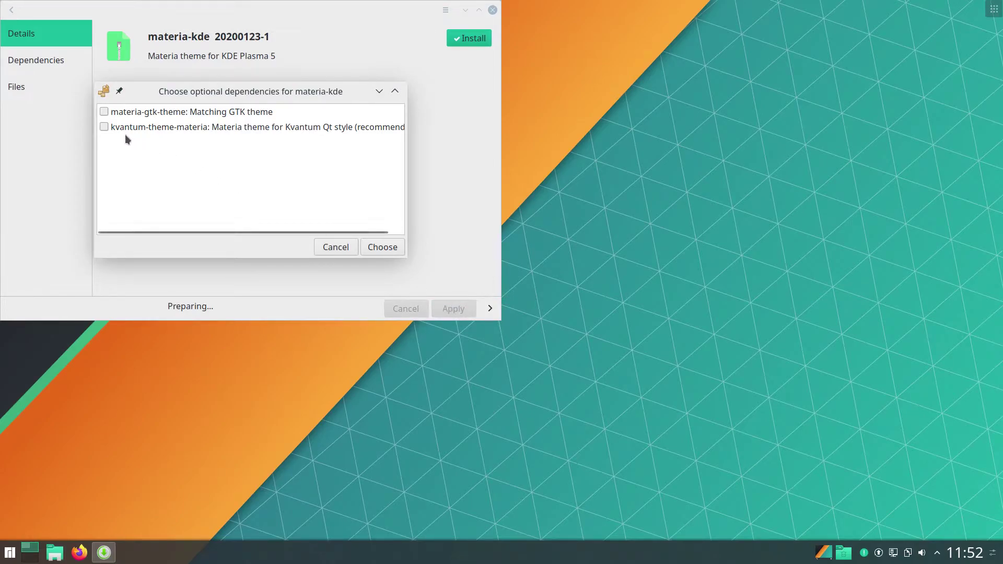
Include kvantum-theme-materia and materia-gtk-theme as optional dependencies.
{"action": "left_click", "coordinate": [103, 128]}
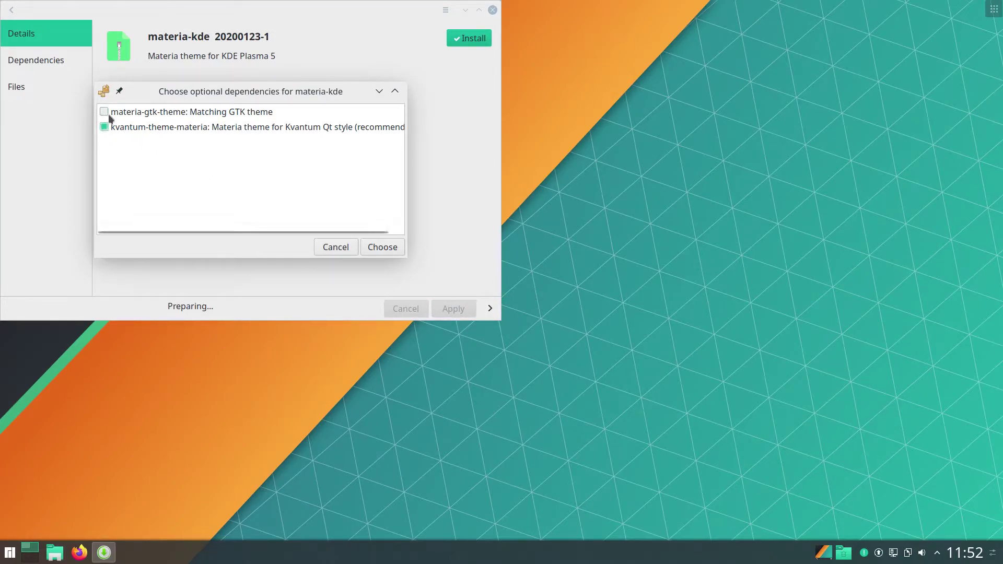
{"action": "left_click", "coordinate": [103, 112]}
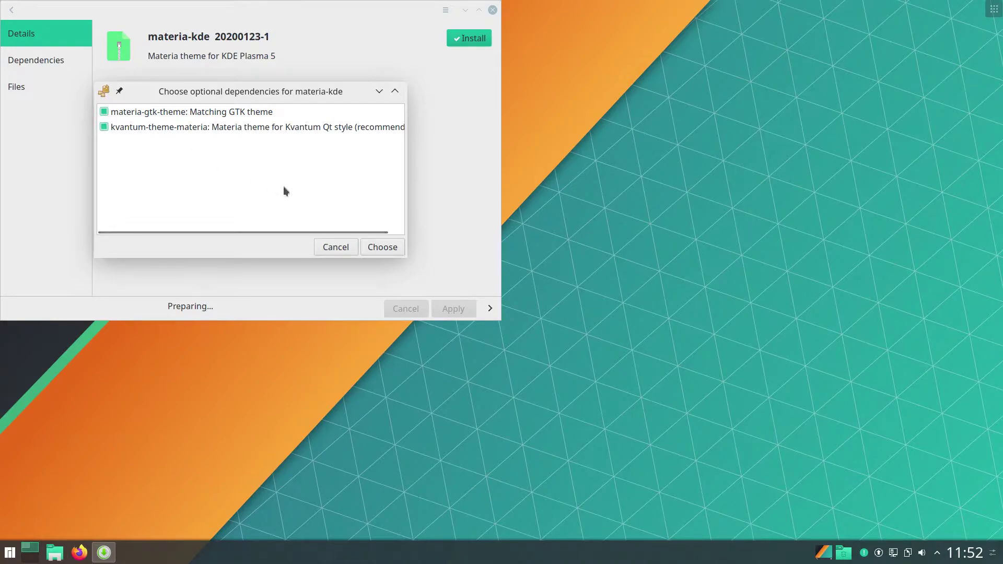
{"action": "left_click", "coordinate": [382, 247]}
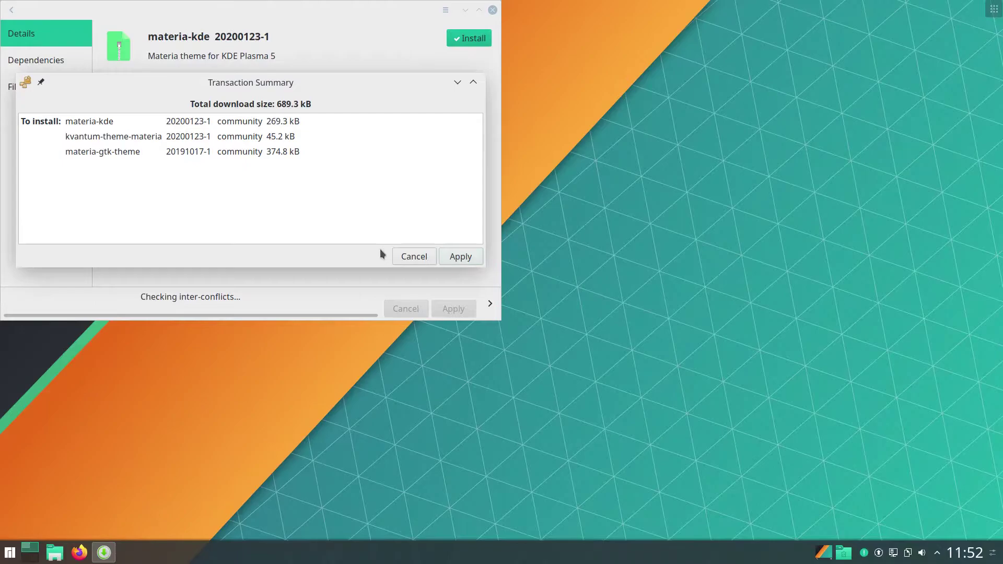
Confirm the three Materia packages, install papirus-icon-theme, and launch Kvantum Manager via 'kvantum'.
{"action": "left_click", "coordinate": [459, 257]}
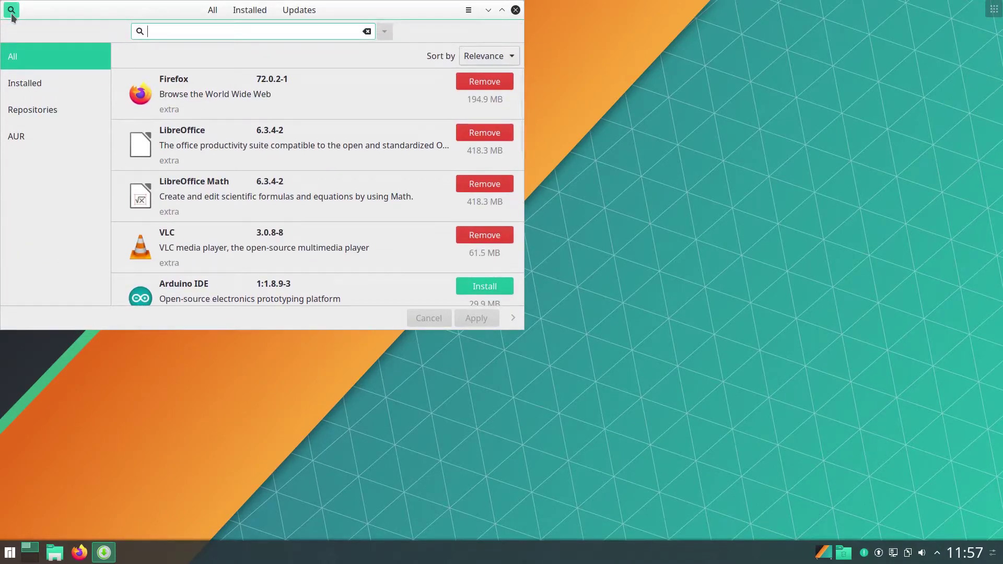
{"action": "type", "text": "papirus-i"}
{"action": "type", "text": "con"}
{"action": "key", "text": "Return"}
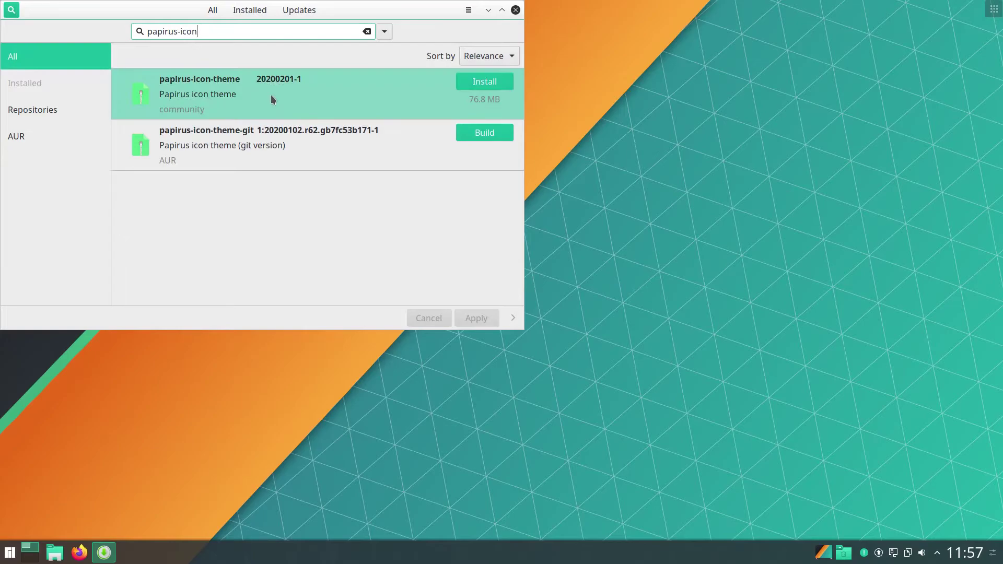
{"action": "left_click", "coordinate": [483, 84]}
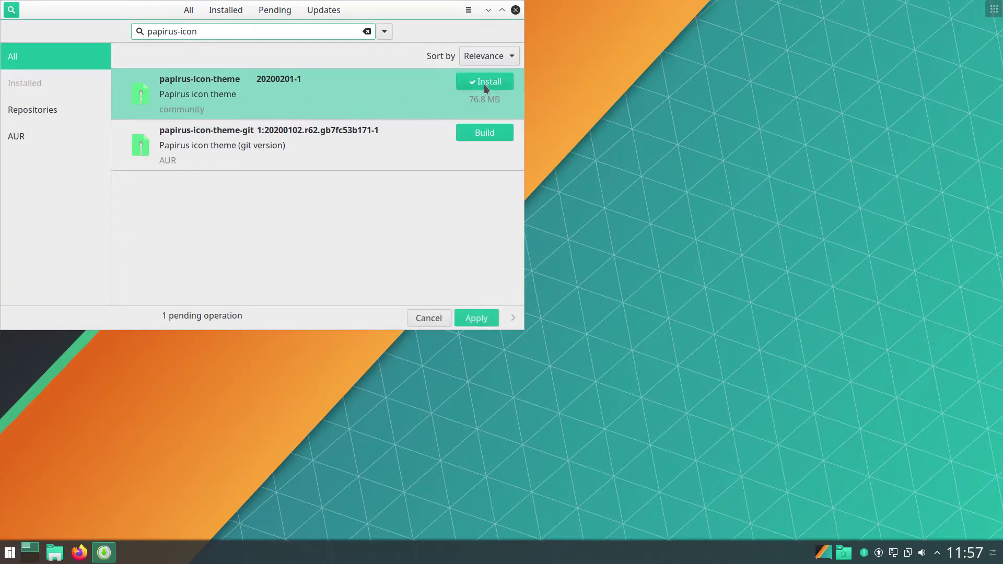
{"action": "left_click", "coordinate": [476, 318]}
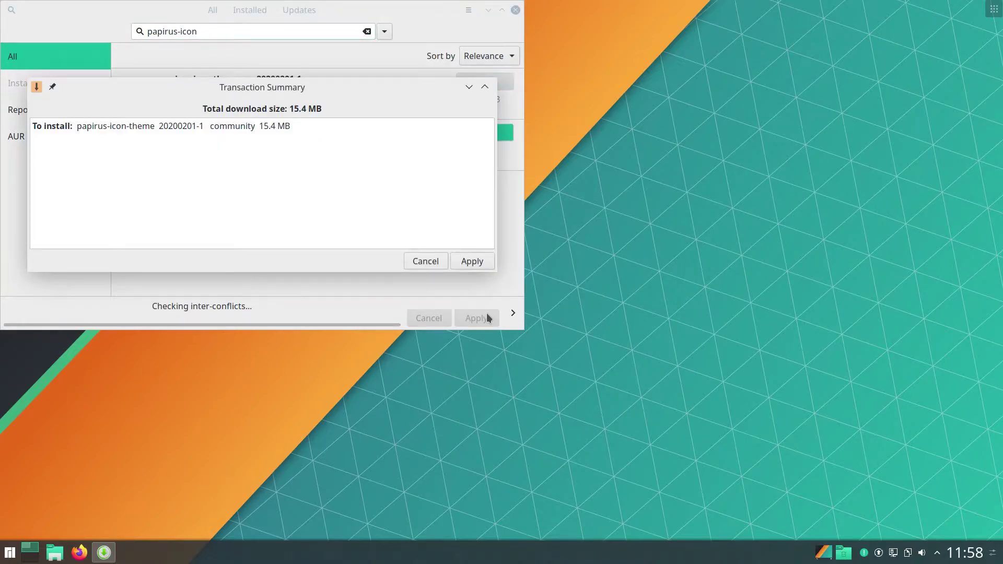
{"action": "left_click", "coordinate": [472, 261]}
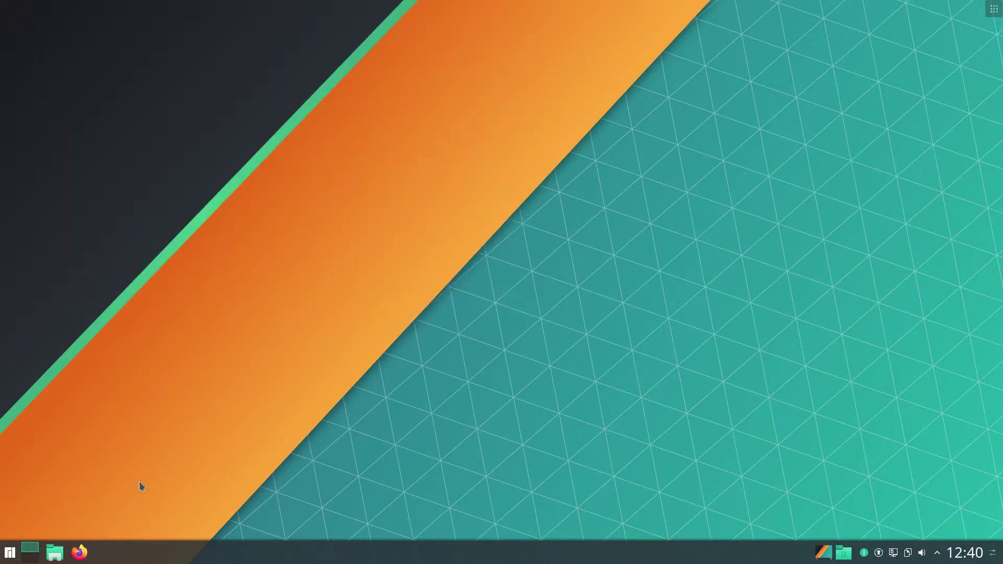
{"action": "left_click", "coordinate": [10, 552]}
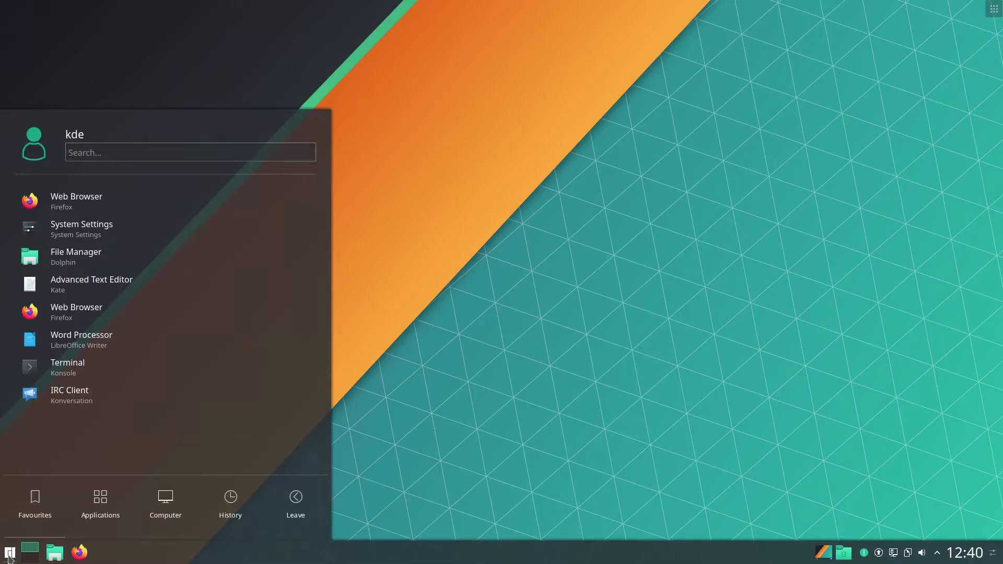
{"action": "type", "text": "kvantum"}
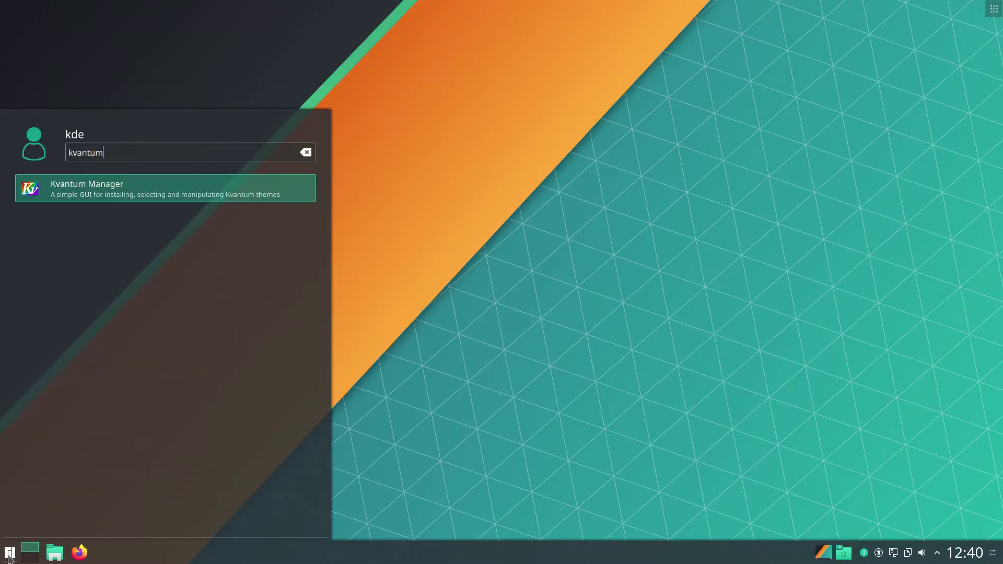
{"action": "key", "text": "Return"}
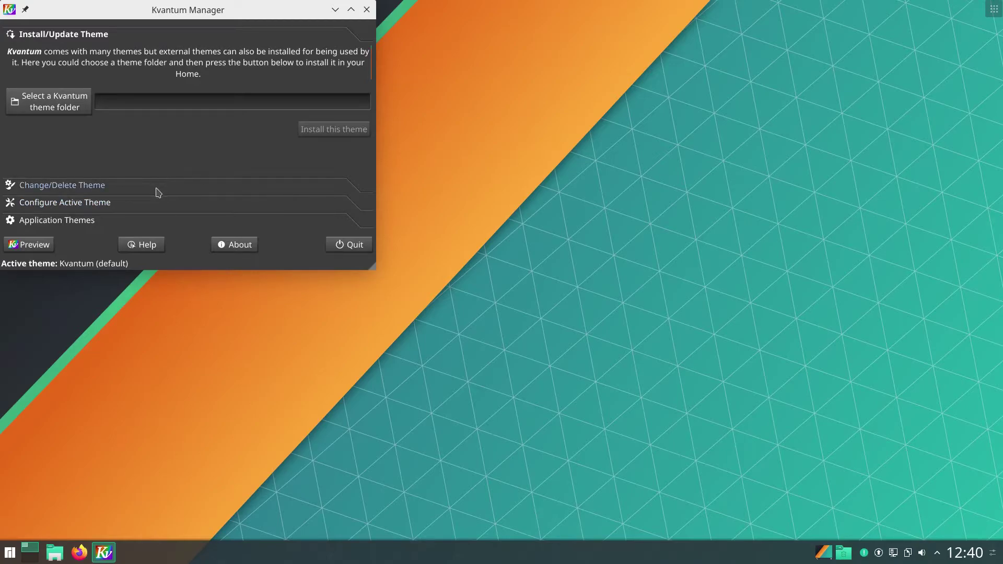
Pick Materia under Change/Delete Theme, use it, and quit Kvantum Manager.
{"action": "left_click", "coordinate": [62, 184]}
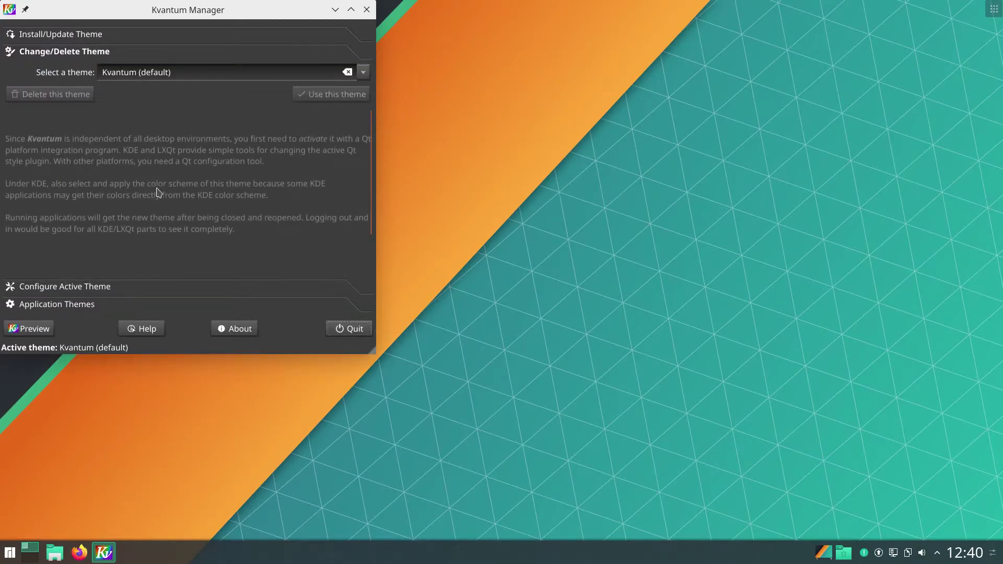
{"action": "left_click", "coordinate": [364, 72]}
{"action": "scroll", "coordinate": [300, 147], "scroll_direction": "down", "scroll_amount": 3}
{"action": "scroll", "coordinate": [300, 146], "scroll_direction": "down", "scroll_amount": 3}
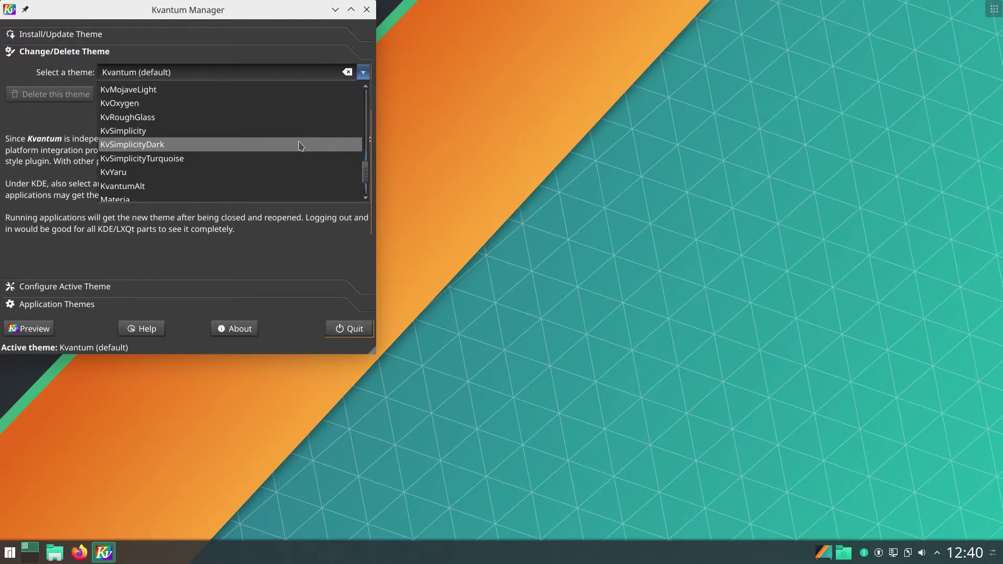
{"action": "scroll", "coordinate": [300, 146], "scroll_direction": "down", "scroll_amount": 2}
{"action": "scroll", "coordinate": [235, 146], "scroll_direction": "down", "scroll_amount": 1}
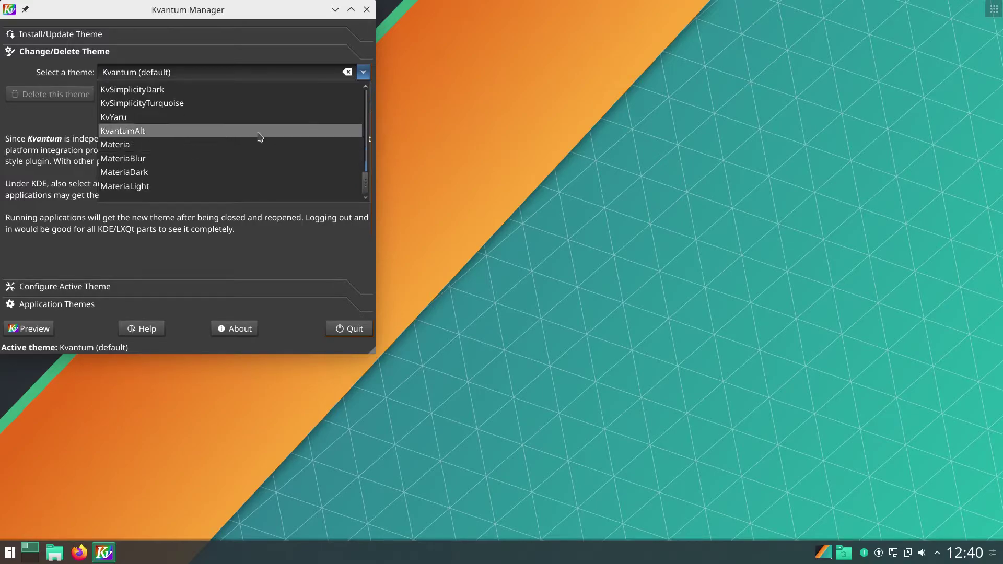
{"action": "left_click", "coordinate": [220, 147]}
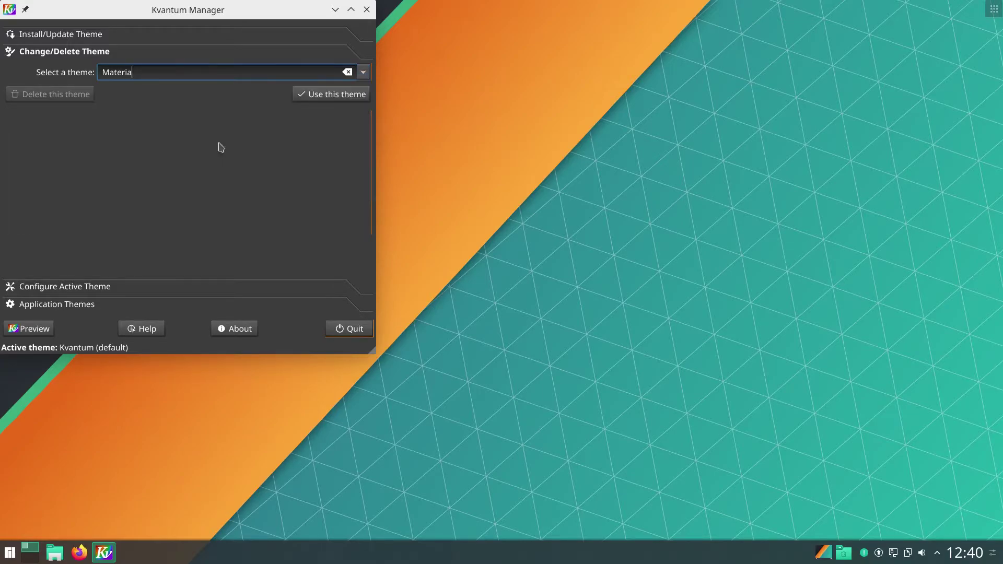
{"action": "left_click", "coordinate": [337, 94]}
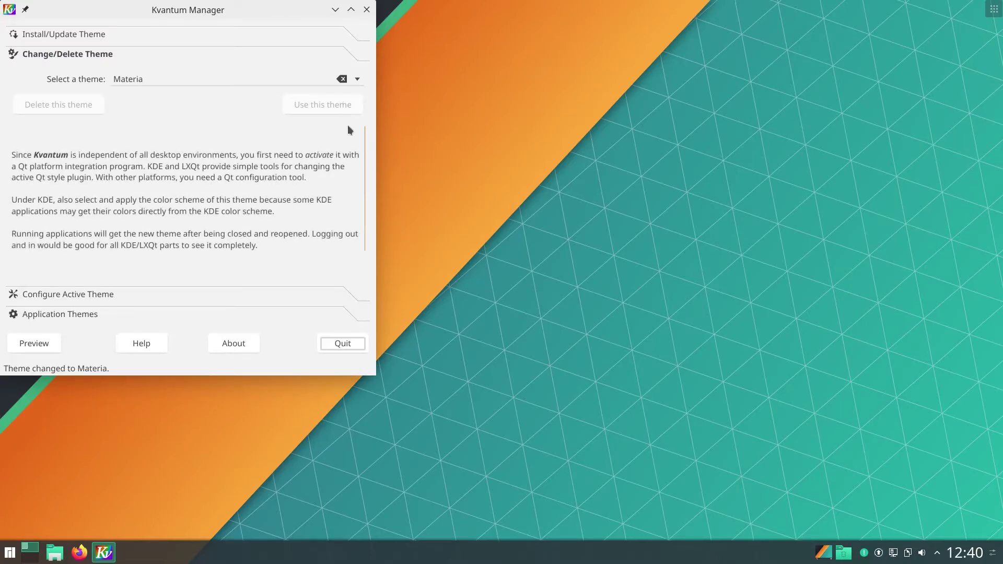
{"action": "left_click", "coordinate": [345, 344]}
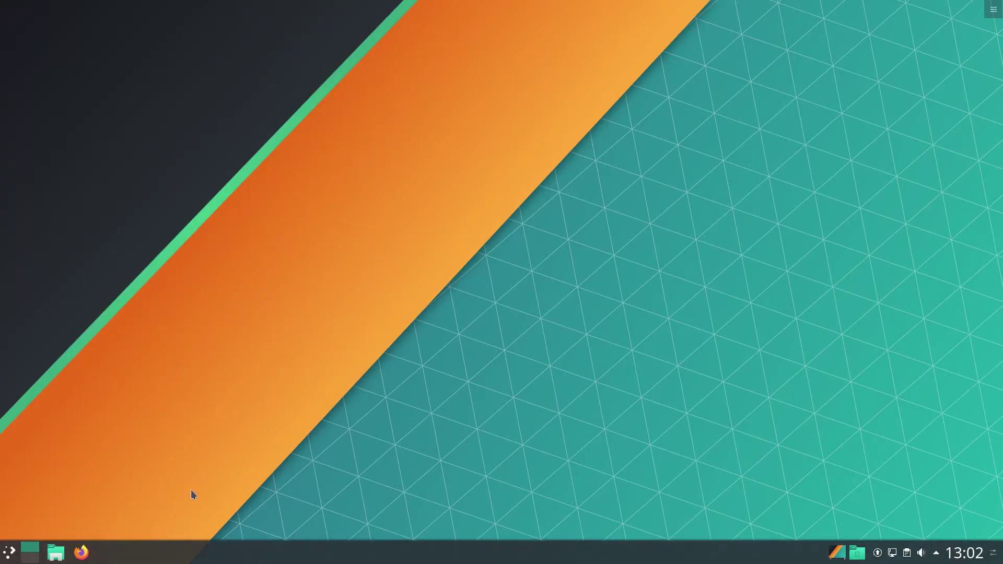
Launch System Settings from the launcher's favourites.
{"action": "left_click", "coordinate": [11, 553]}
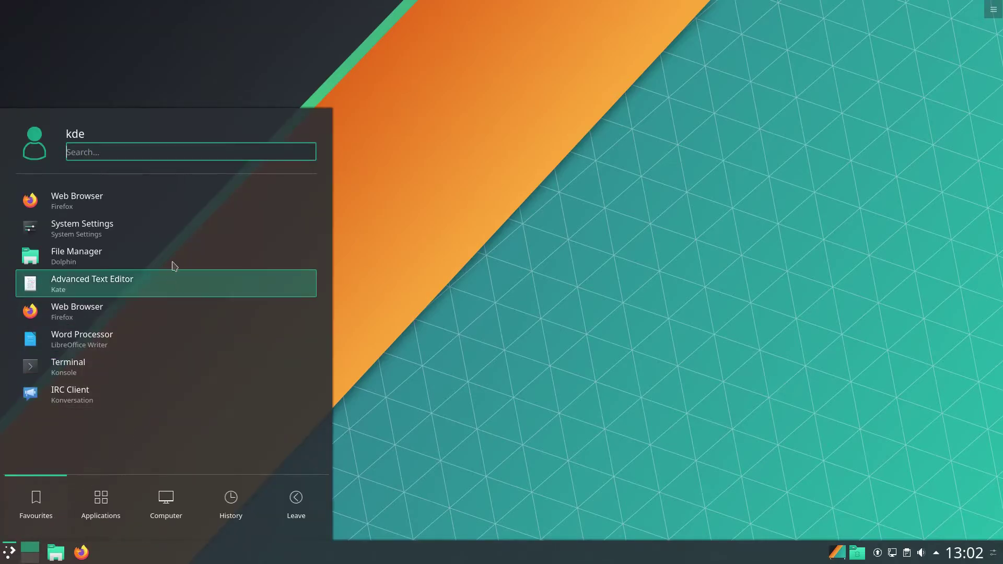
{"action": "left_click", "coordinate": [180, 234]}
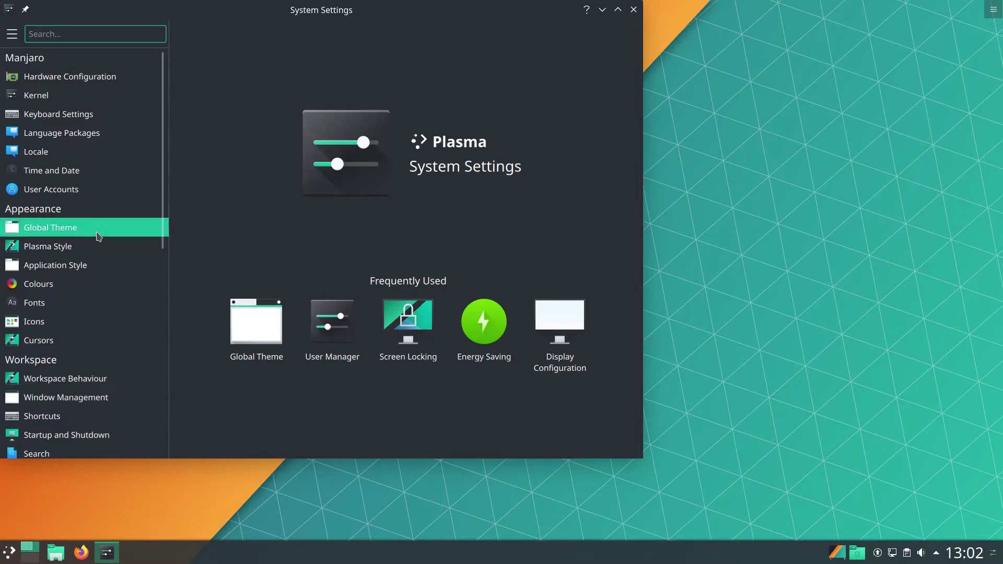
Apply the Materia global theme, then view the Plasma Style page.
{"action": "left_click", "coordinate": [98, 236]}
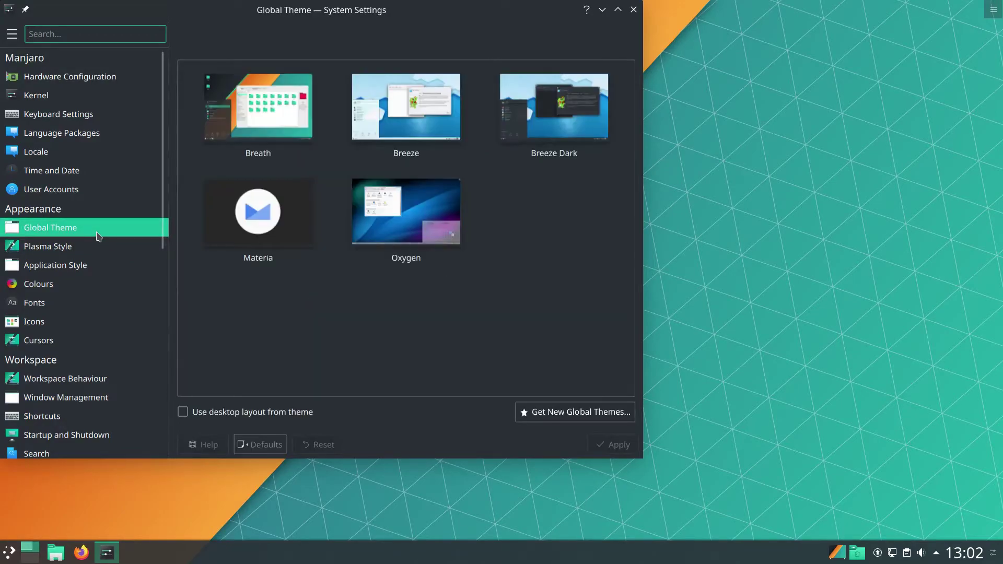
{"action": "left_click", "coordinate": [279, 221]}
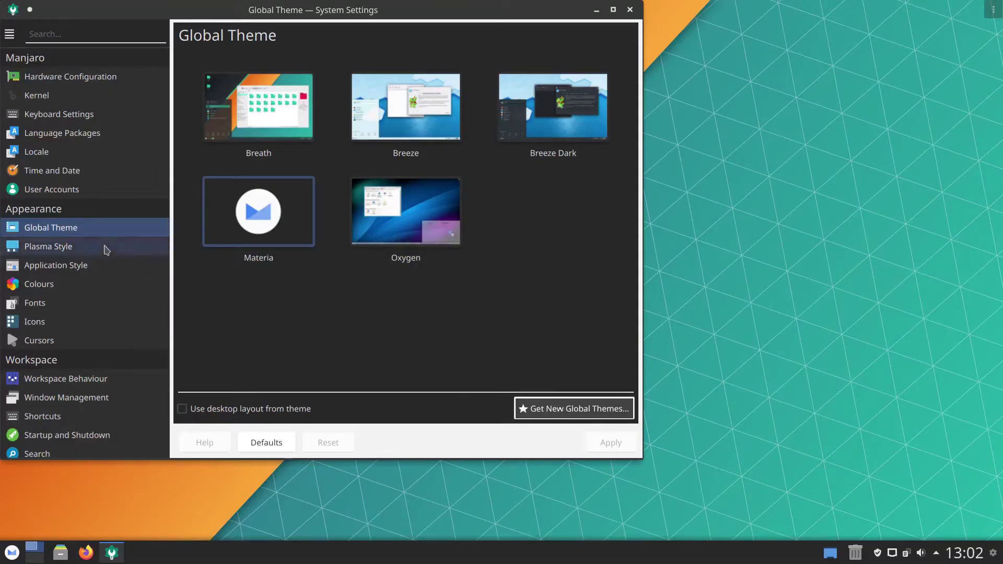
{"action": "left_click", "coordinate": [105, 250]}
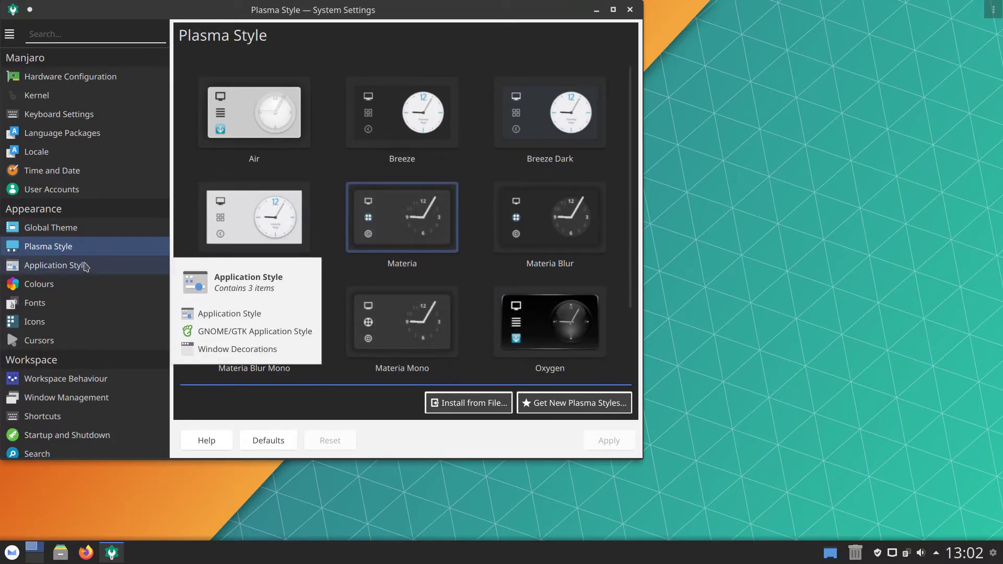
Choose kvantum in the Application style dropdown and apply it.
{"action": "left_click", "coordinate": [85, 265]}
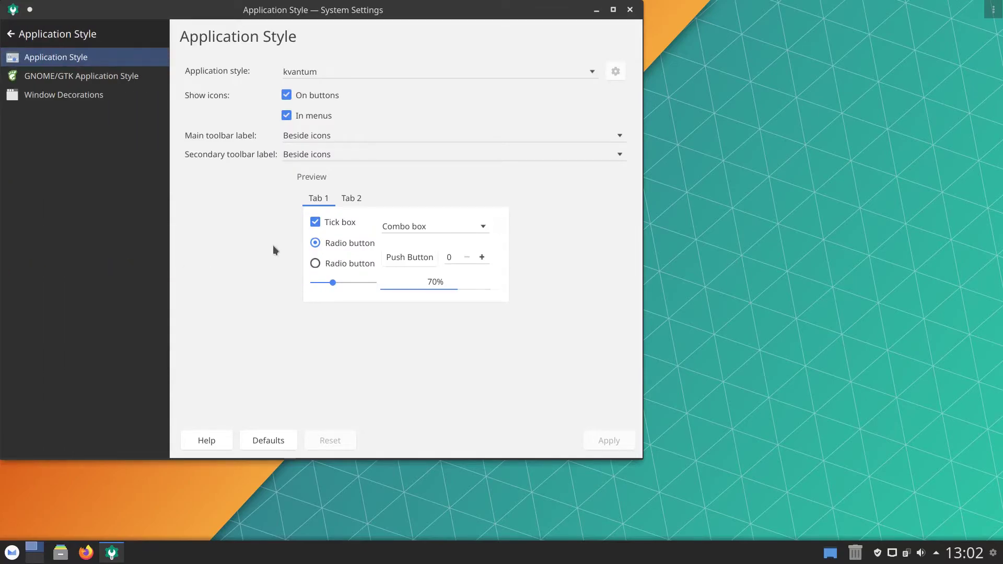
{"action": "left_click", "coordinate": [592, 71]}
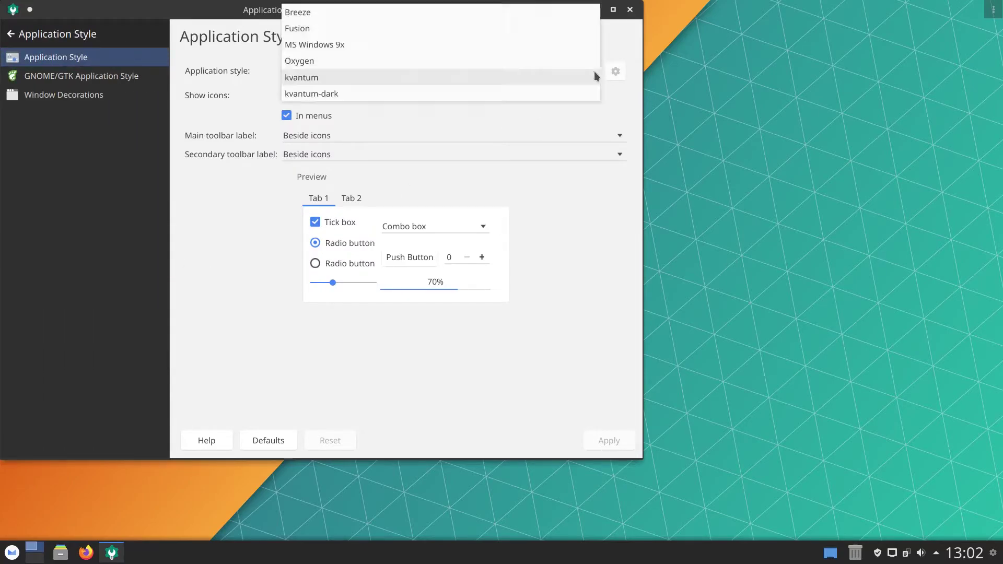
{"action": "left_click", "coordinate": [363, 77]}
{"action": "left_click", "coordinate": [608, 440]}
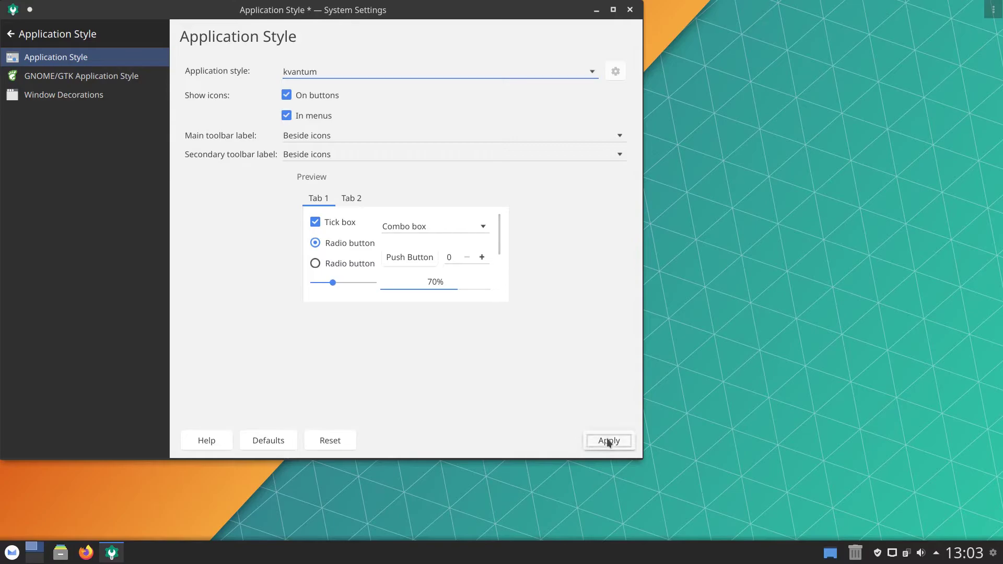
{"action": "left_click", "coordinate": [81, 76]}
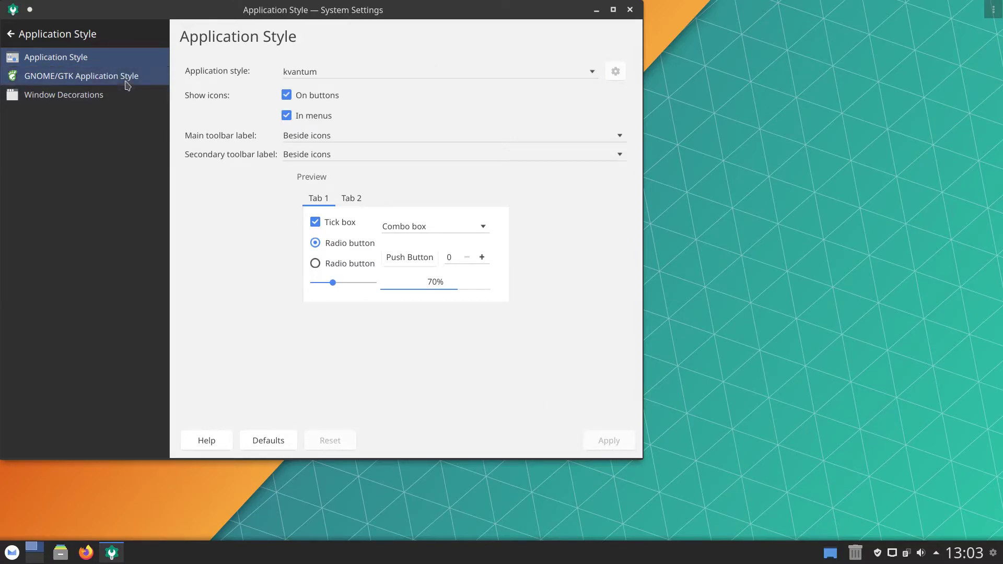
Set GTK2 and GTK3 themes to Materia, Papirus as icon theme, and apply.
{"action": "left_click", "coordinate": [338, 85]}
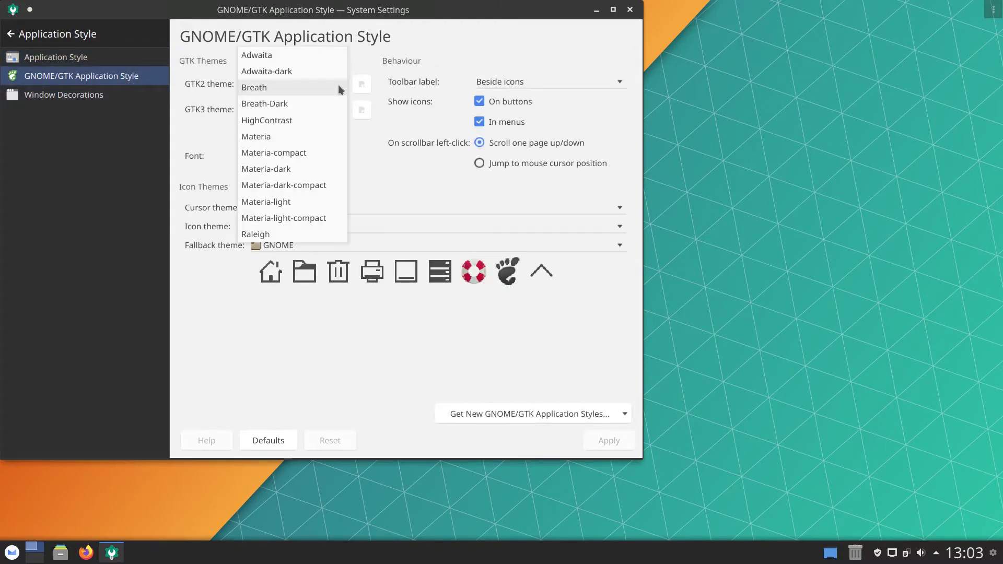
{"action": "left_click", "coordinate": [311, 137]}
{"action": "left_click", "coordinate": [329, 110]}
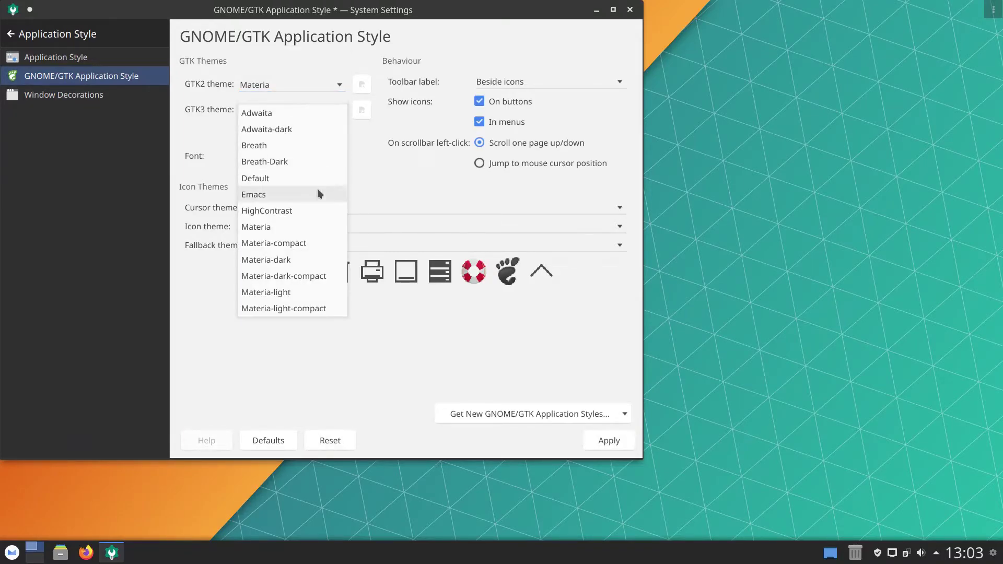
{"action": "left_click", "coordinate": [316, 226]}
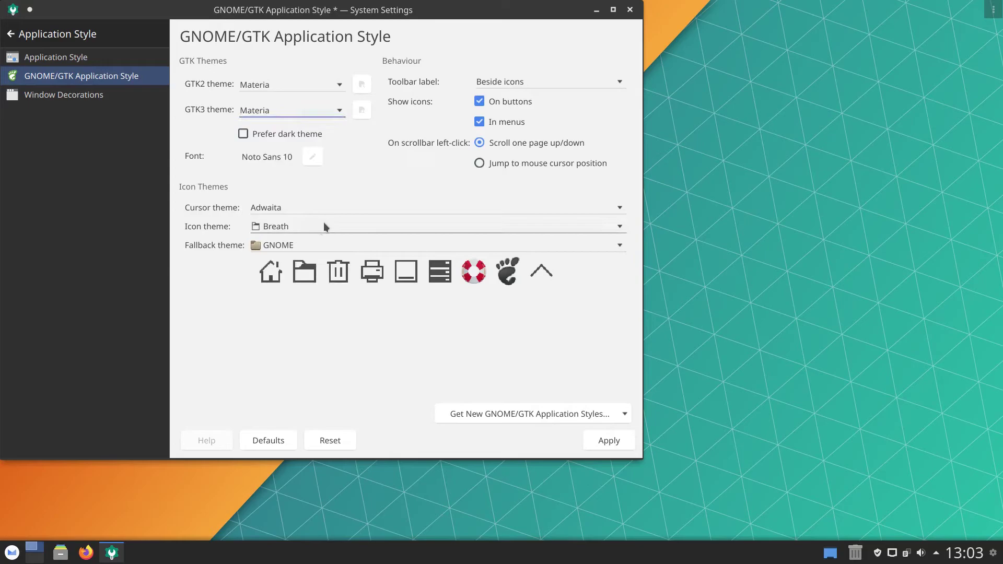
{"action": "left_click", "coordinate": [606, 227]}
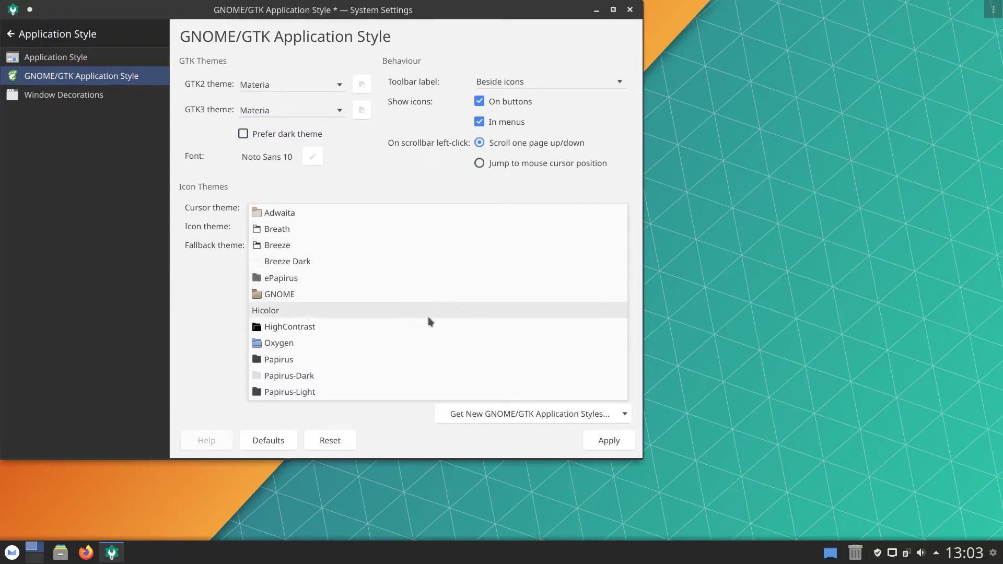
{"action": "key", "text": "Escape"}
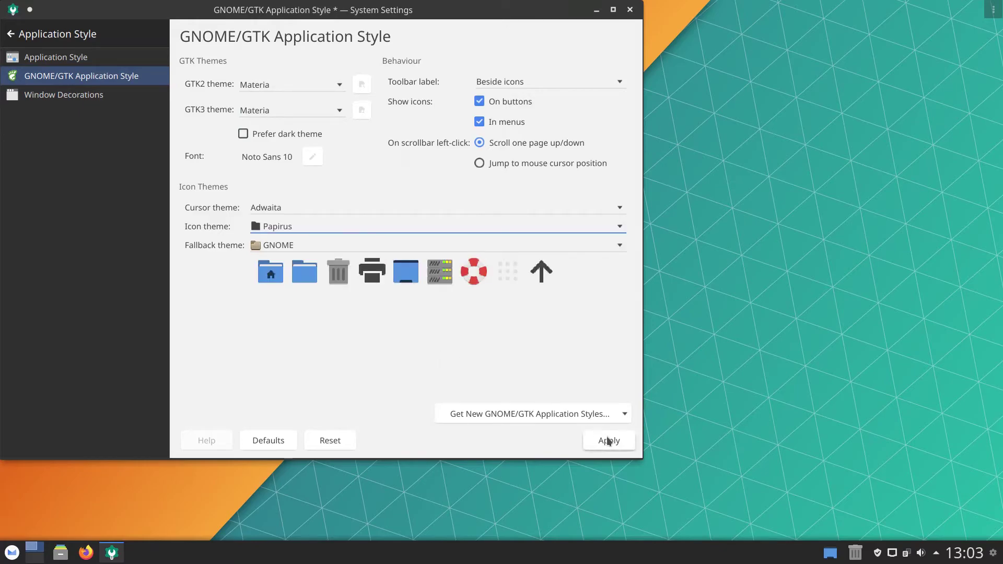
{"action": "left_click", "coordinate": [608, 441]}
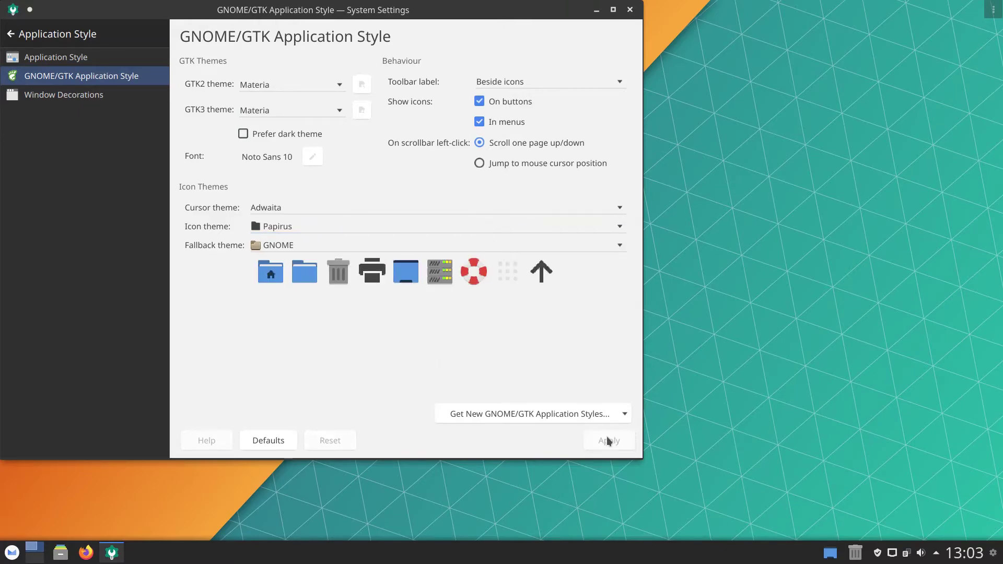
Check the Window Decorations page, showing Materia Dark, then return to the category list.
{"action": "left_click", "coordinate": [98, 98]}
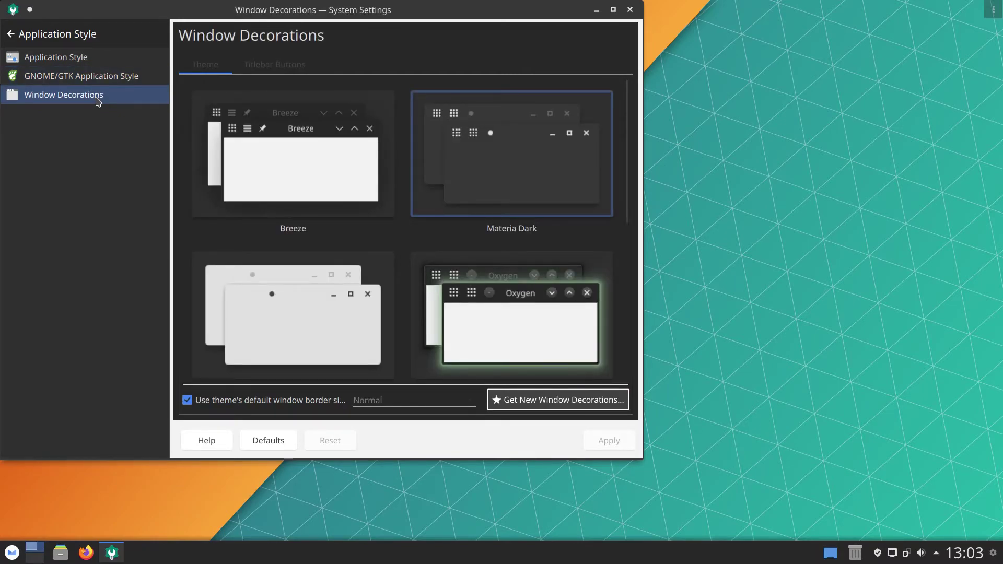
{"action": "mouse_move", "coordinate": [512, 154]}
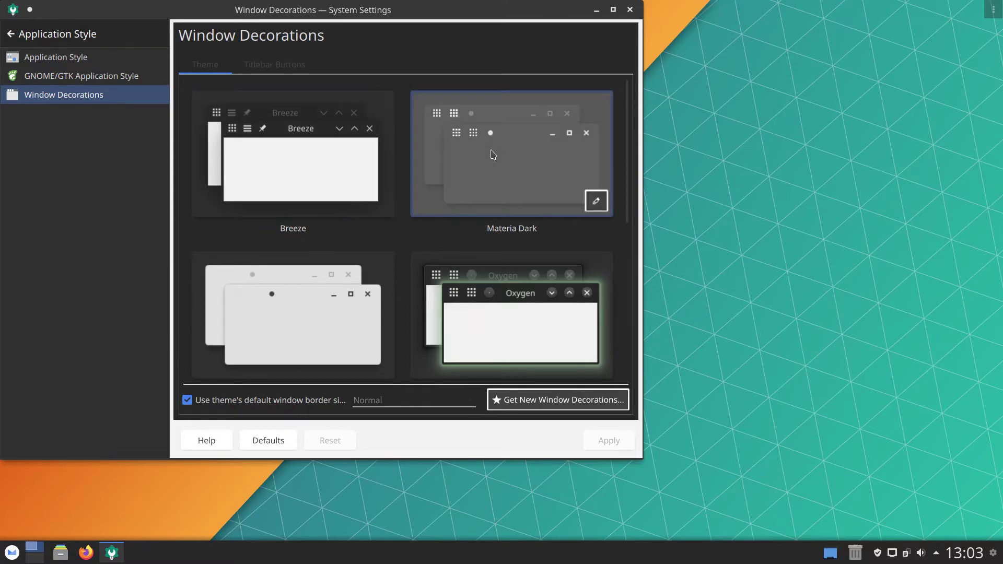
{"action": "left_click", "coordinate": [83, 36]}
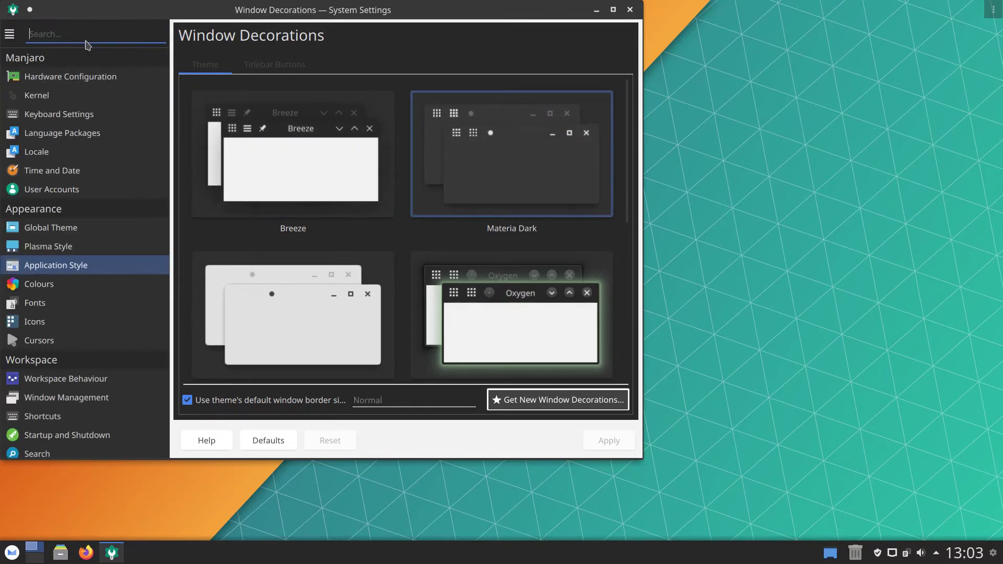
Apply the Materia Light colour scheme, then close System Settings.
{"action": "left_click", "coordinate": [100, 287]}
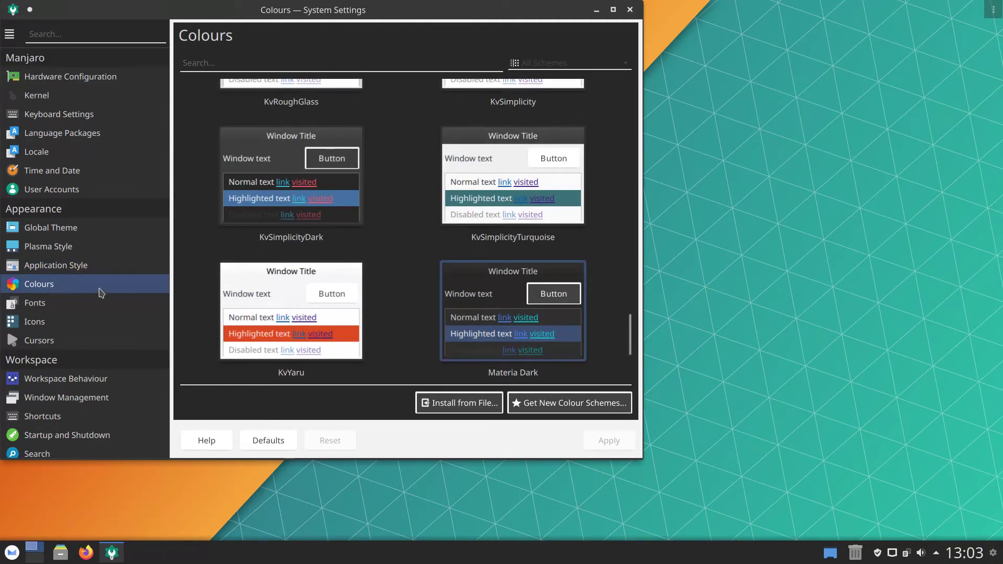
{"action": "scroll", "coordinate": [419, 259], "scroll_direction": "down", "scroll_amount": 3}
{"action": "scroll", "coordinate": [419, 258], "scroll_direction": "down", "scroll_amount": 2}
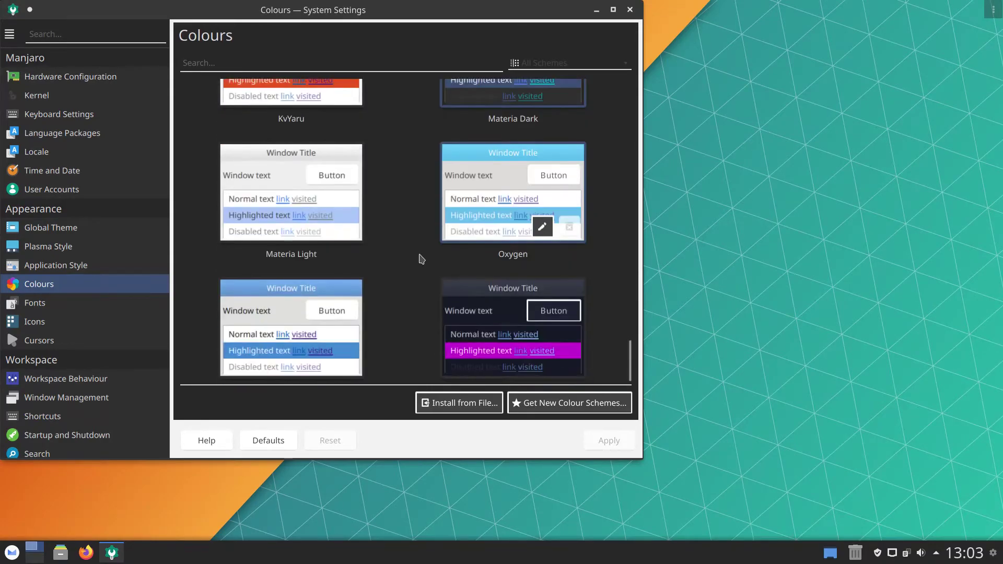
{"action": "scroll", "coordinate": [419, 259], "scroll_direction": "down", "scroll_amount": 1}
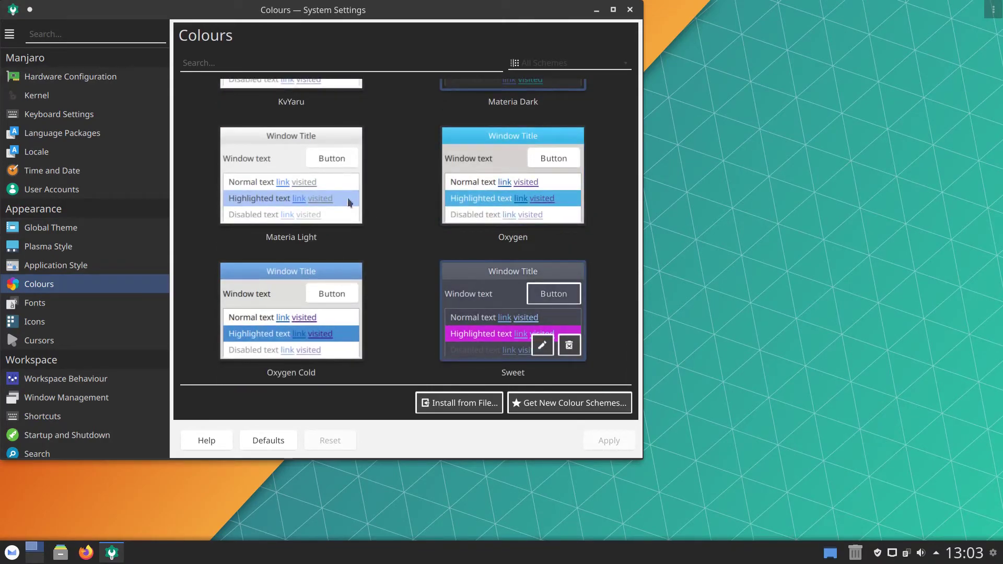
{"action": "left_click", "coordinate": [281, 179]}
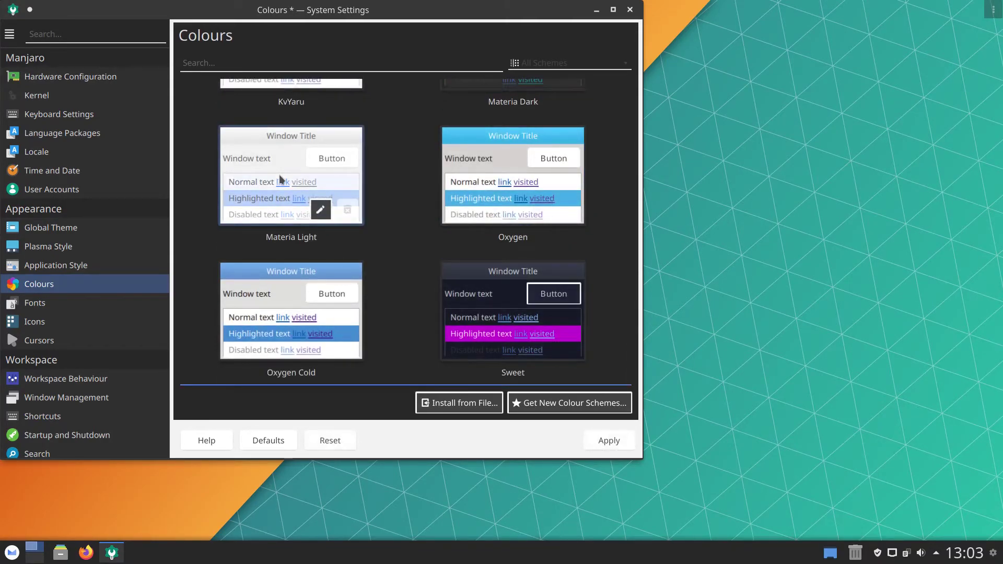
{"action": "left_click", "coordinate": [601, 437]}
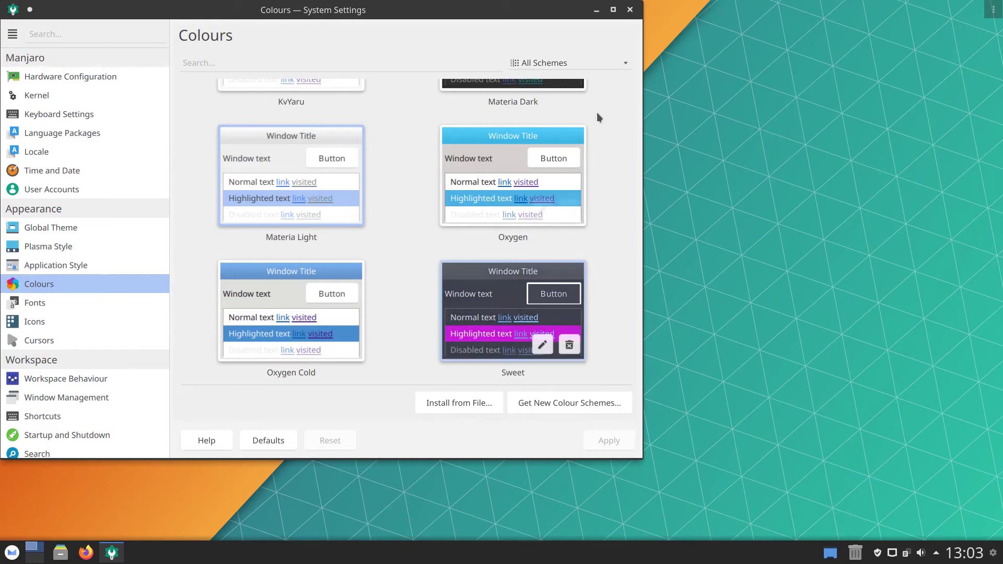
{"action": "left_click", "coordinate": [629, 9]}
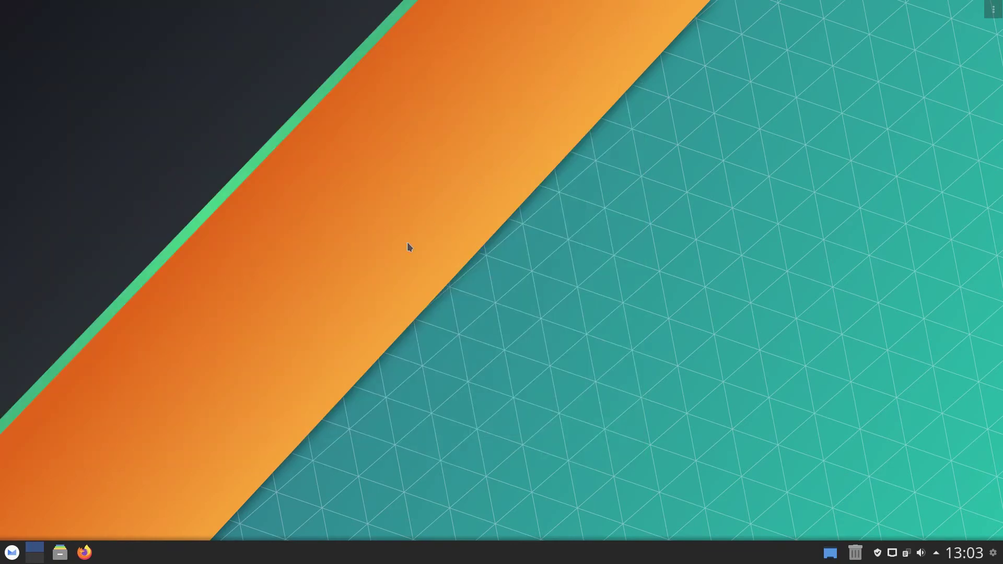
Launch Dolphin on the home folder, Kate with a blank document, and LibreOffice Writer.
{"action": "left_click", "coordinate": [61, 553]}
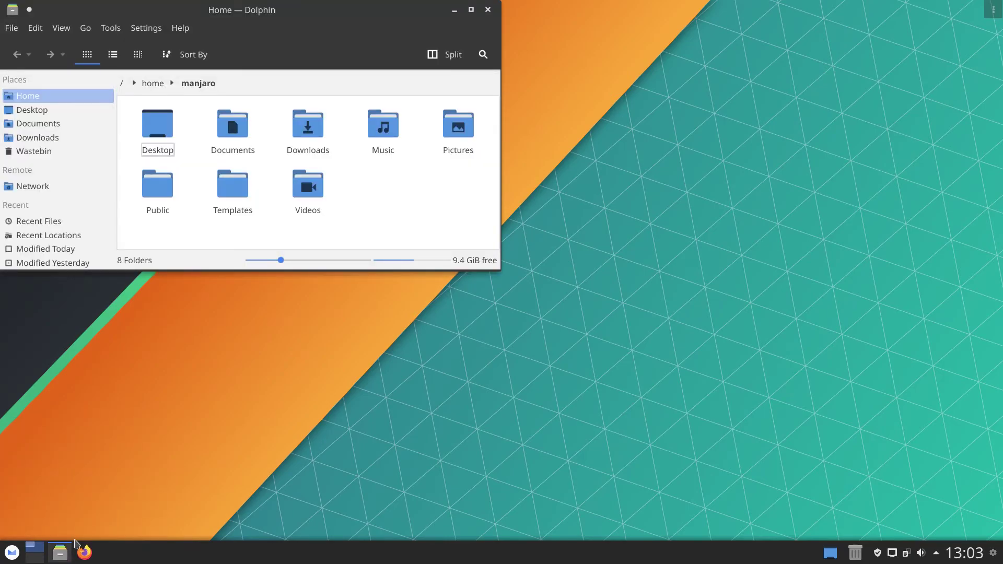
{"action": "left_click", "coordinate": [12, 553]}
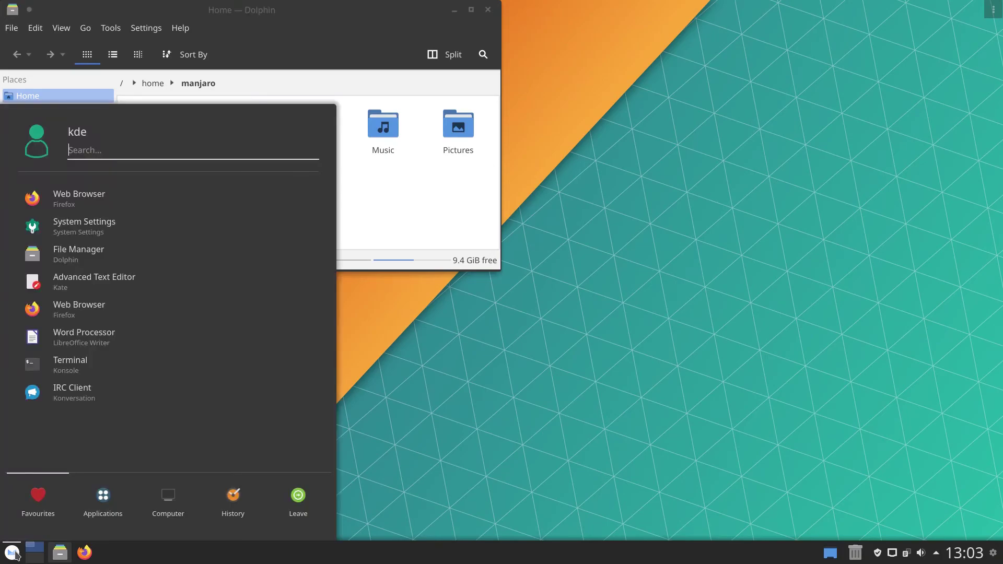
{"action": "left_click", "coordinate": [152, 290]}
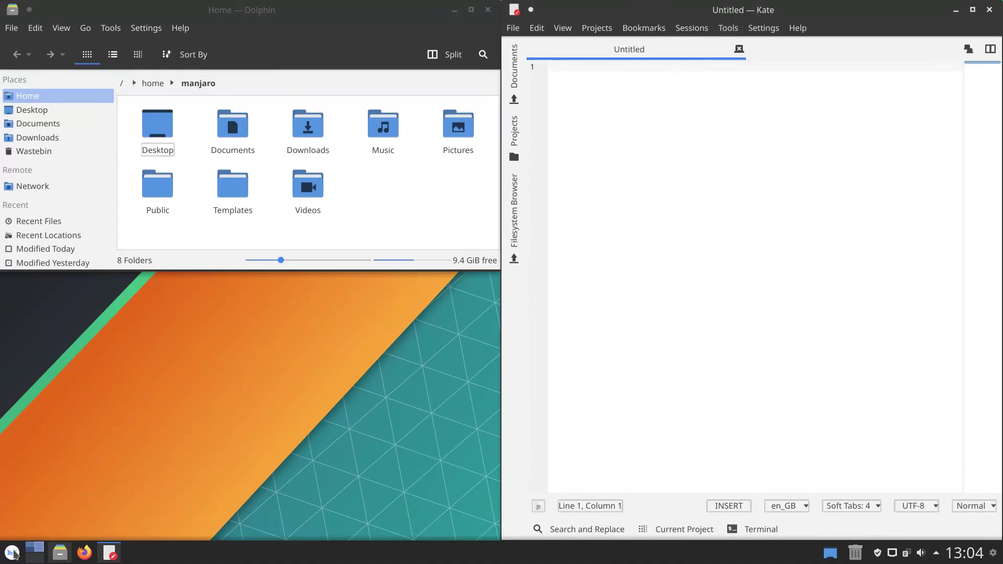
{"action": "left_click", "coordinate": [12, 552]}
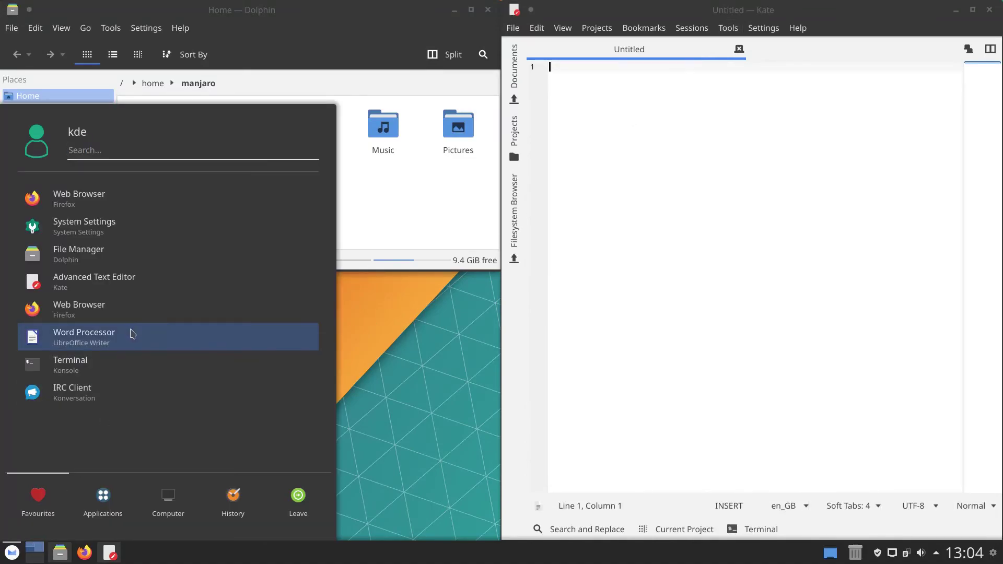
{"action": "left_click", "coordinate": [132, 335]}
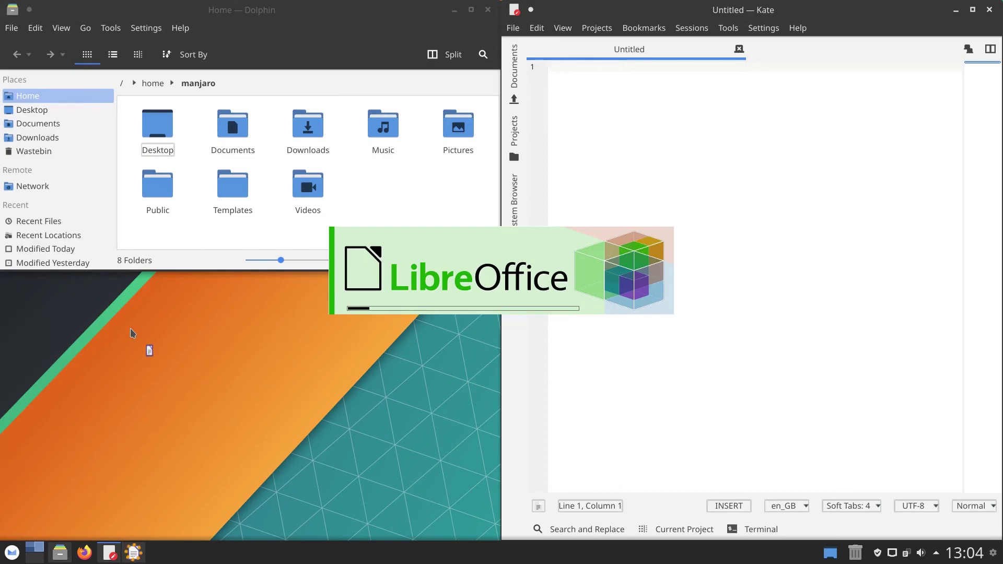